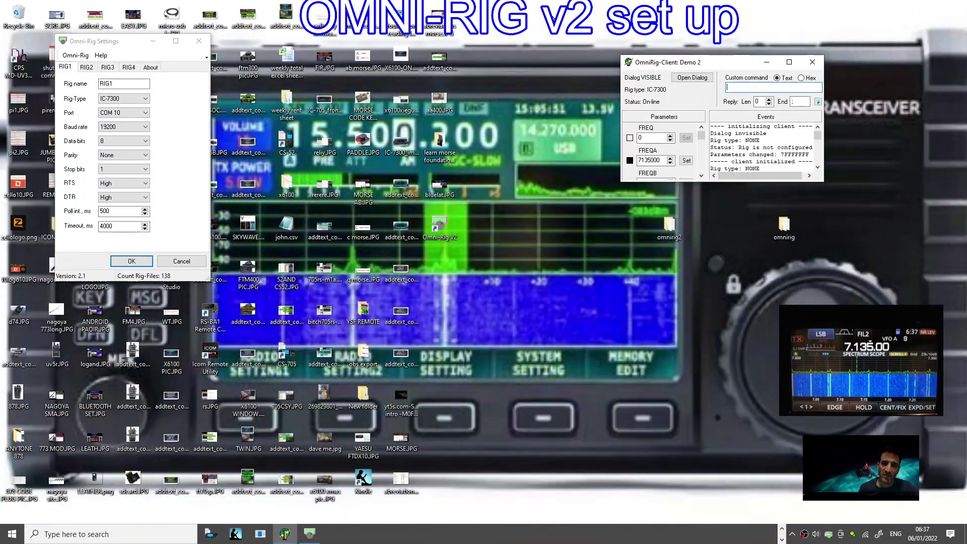
Show the hidden running programs in the taskbar's system tray.
{"action": "left_click", "coordinate": [781, 529]}
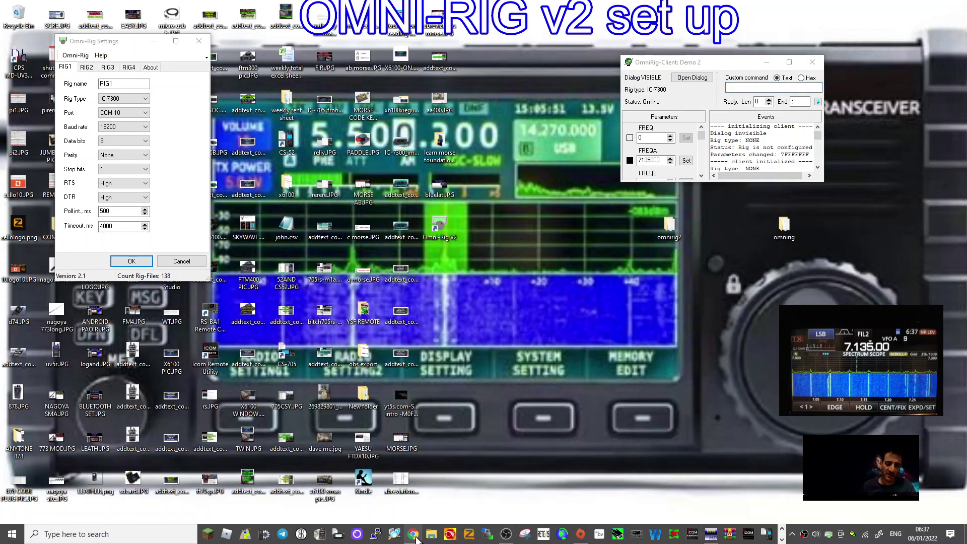
Download the latest RIG-Ini files archive from the HB9RYZ OmniRig page in Chrome.
{"action": "left_click", "coordinate": [414, 534]}
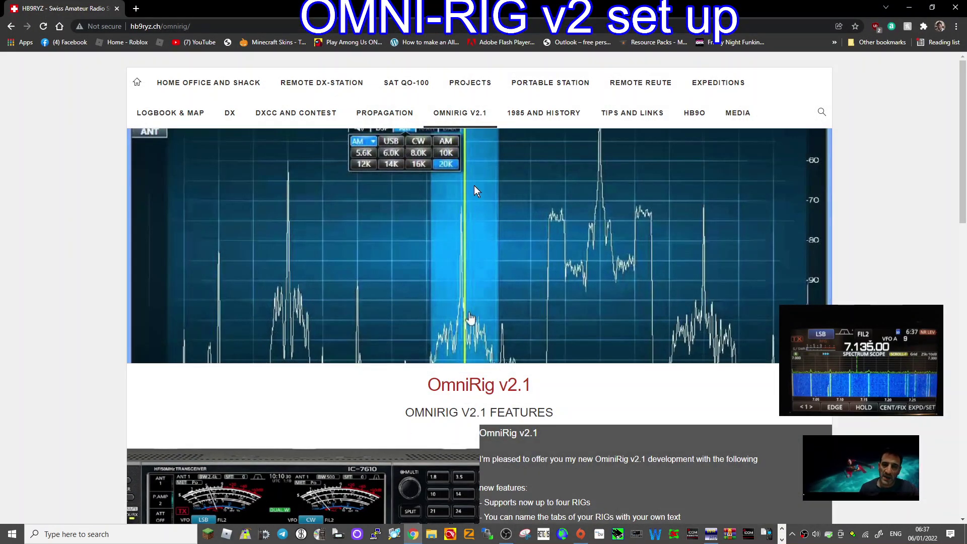
{"action": "scroll", "coordinate": [583, 162], "scroll_direction": "down", "scroll_amount": 4}
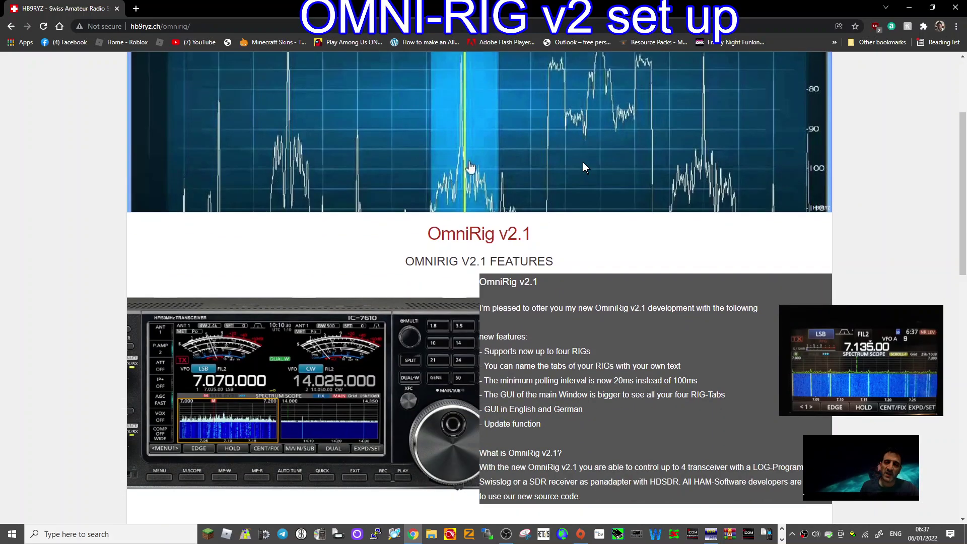
{"action": "scroll", "coordinate": [583, 166], "scroll_direction": "down", "scroll_amount": 4}
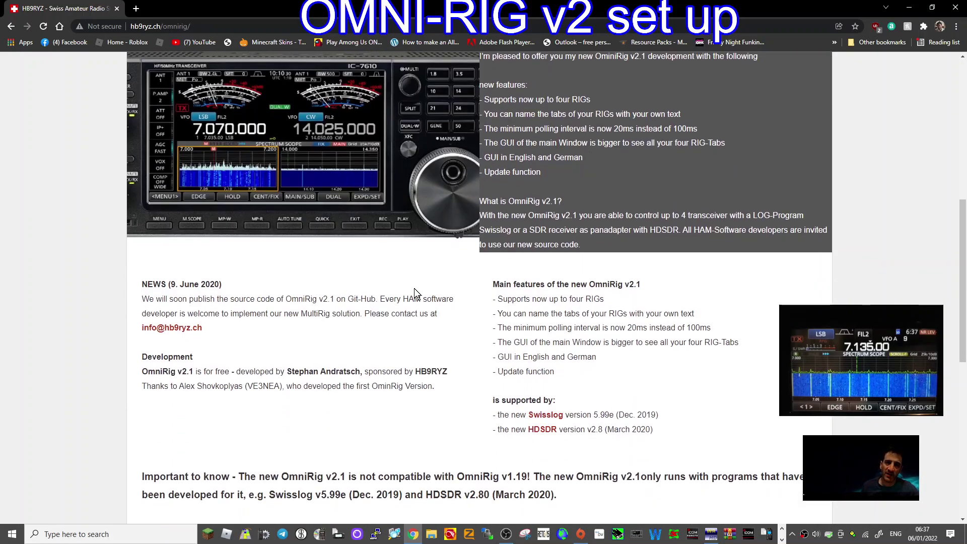
{"action": "scroll", "coordinate": [415, 293], "scroll_direction": "up", "scroll_amount": 7}
{"action": "scroll", "coordinate": [564, 279], "scroll_direction": "down", "scroll_amount": 8}
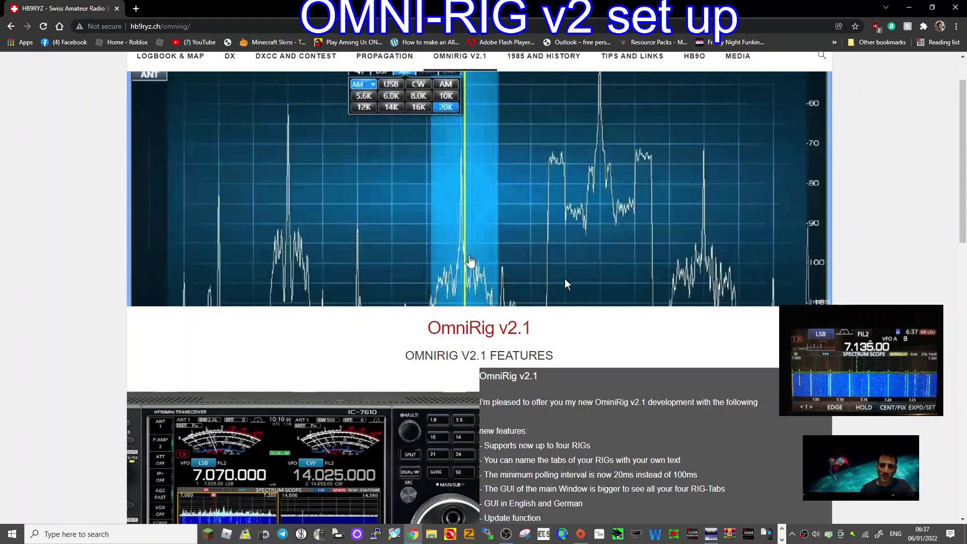
{"action": "scroll", "coordinate": [585, 269], "scroll_direction": "down", "scroll_amount": 3}
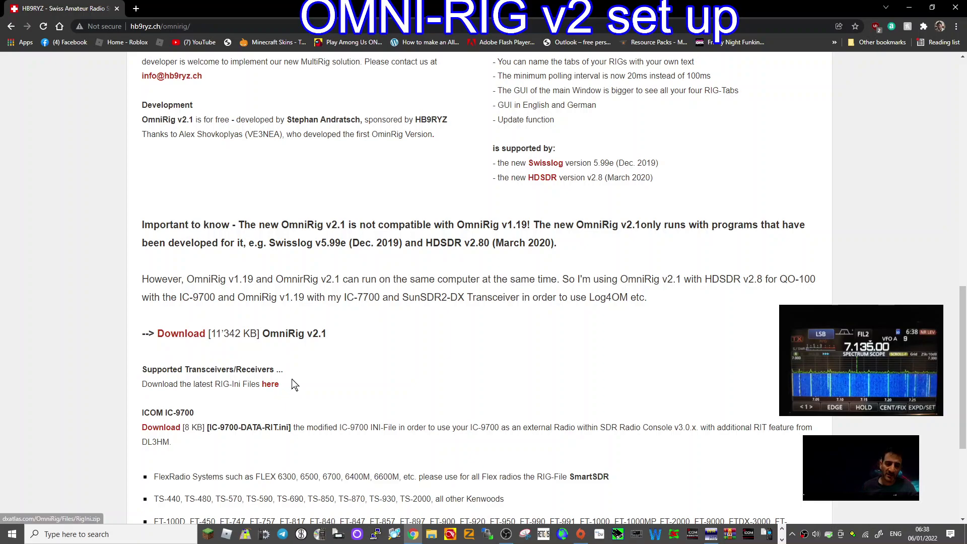
{"action": "left_click", "coordinate": [267, 385]}
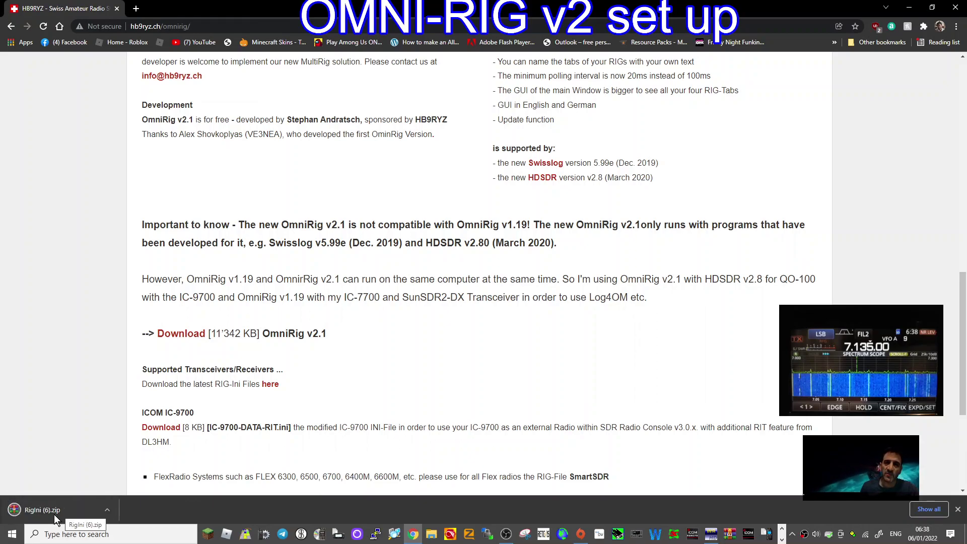
Check the .ini rig files inside RigIni (6).zip in WinRAR, then minimize it.
{"action": "left_click", "coordinate": [29, 513]}
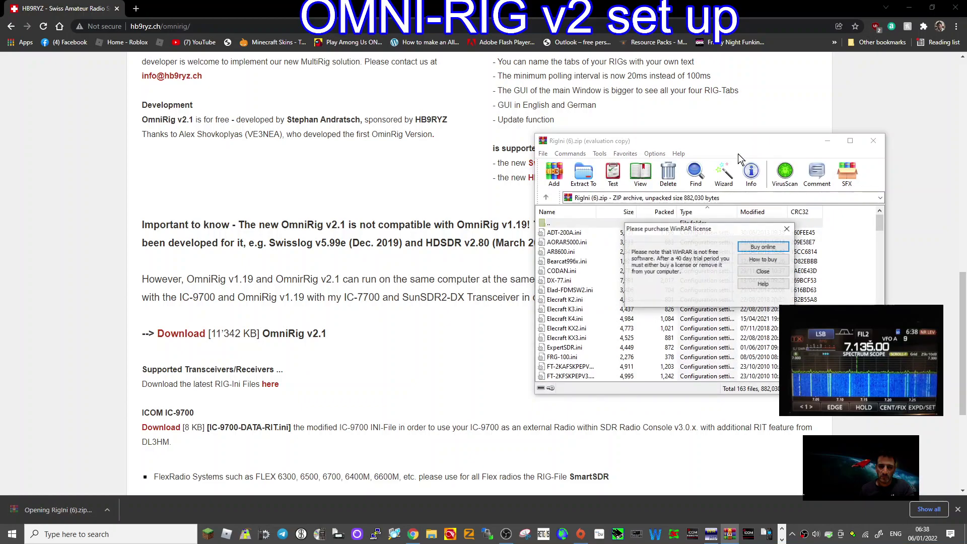
{"action": "key", "text": "Escape"}
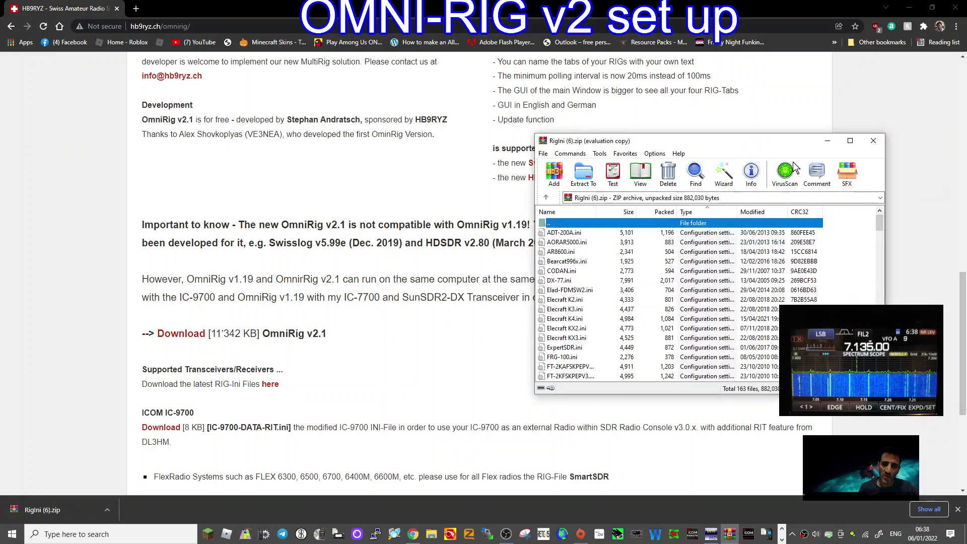
{"action": "left_click", "coordinate": [828, 140]}
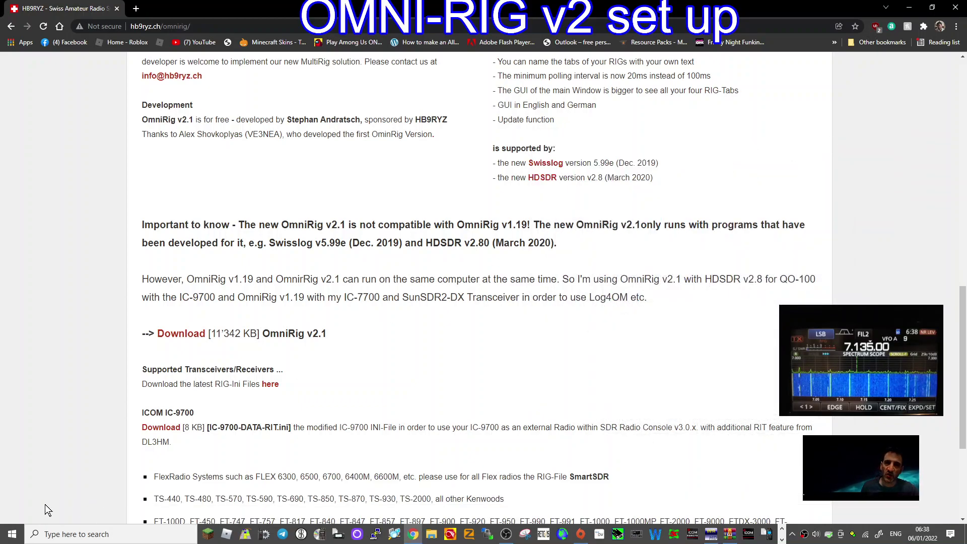
Bring Omni-Rig Settings back from the tray and place it centre-right over the page.
{"action": "left_click", "coordinate": [12, 534]}
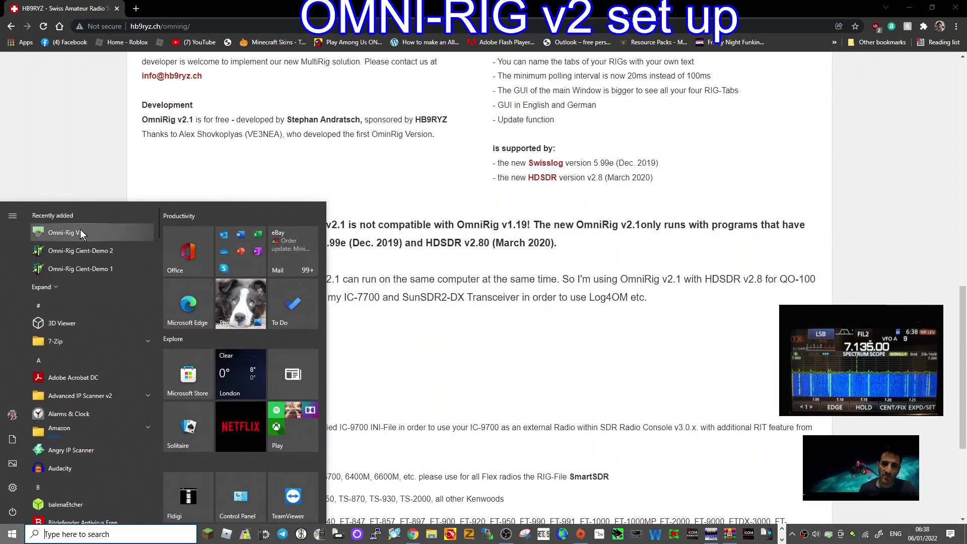
{"action": "left_click", "coordinate": [782, 540]}
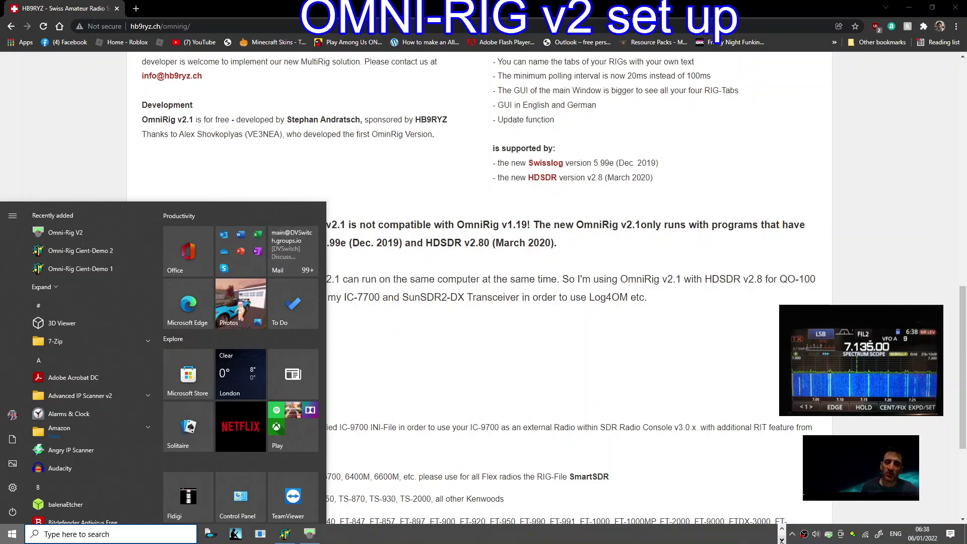
{"action": "left_click", "coordinate": [309, 535]}
{"action": "left_click_drag", "start_coordinate": [132, 50], "coordinate": [577, 125]}
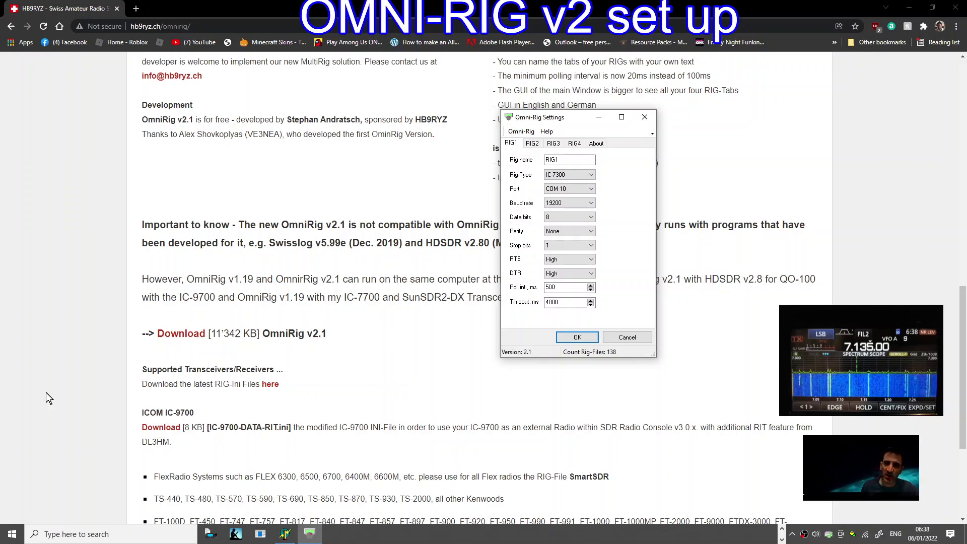
Confirm in Device Manager that the CP210x bridge on COM10 uses 19200 baud, 8-N-1.
{"action": "right_click", "coordinate": [12, 534]}
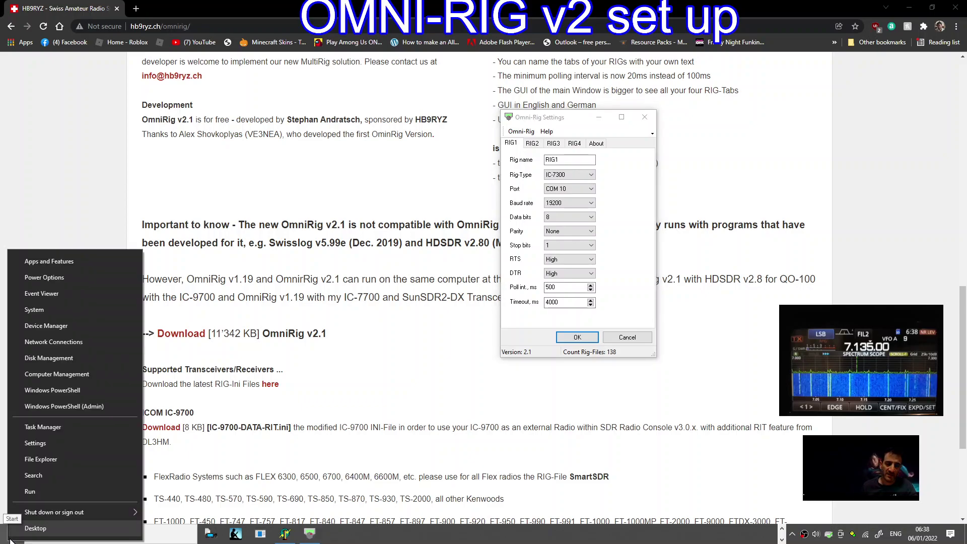
{"action": "left_click", "coordinate": [40, 327]}
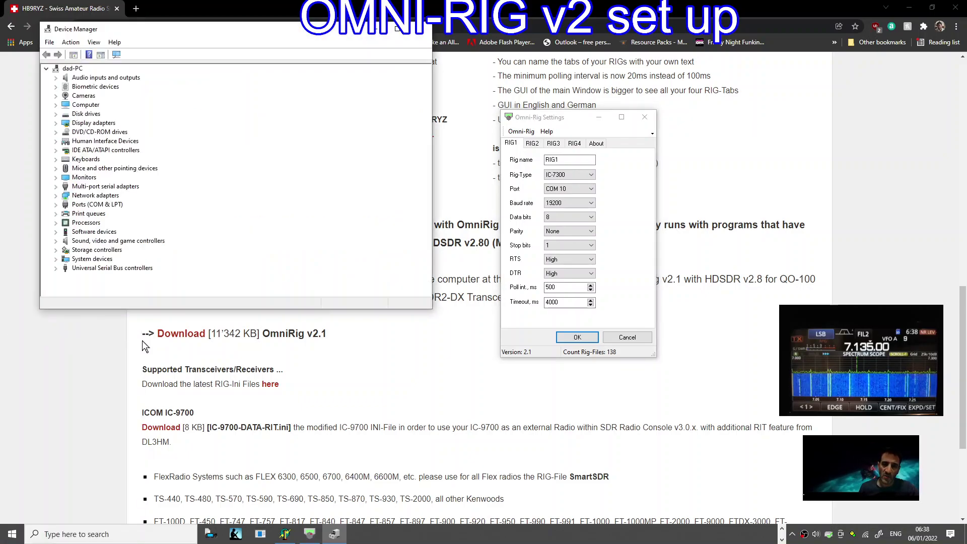
{"action": "double_click", "coordinate": [103, 205]}
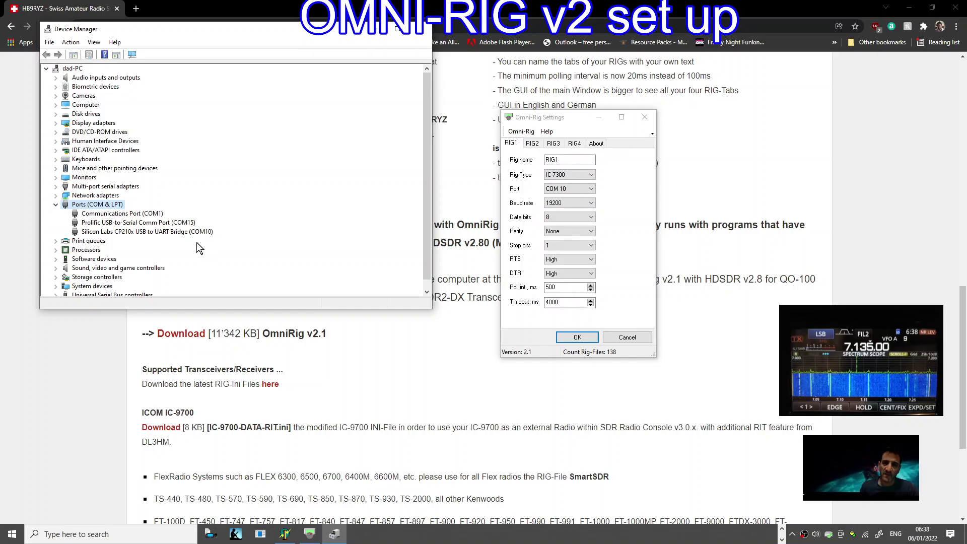
{"action": "right_click", "coordinate": [164, 233]}
{"action": "left_click", "coordinate": [197, 291]}
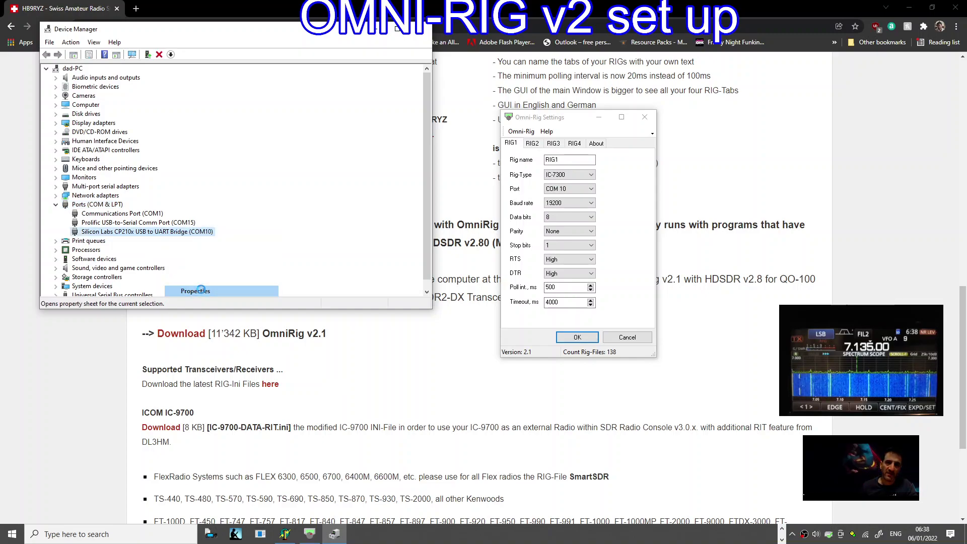
{"action": "left_click", "coordinate": [181, 76]}
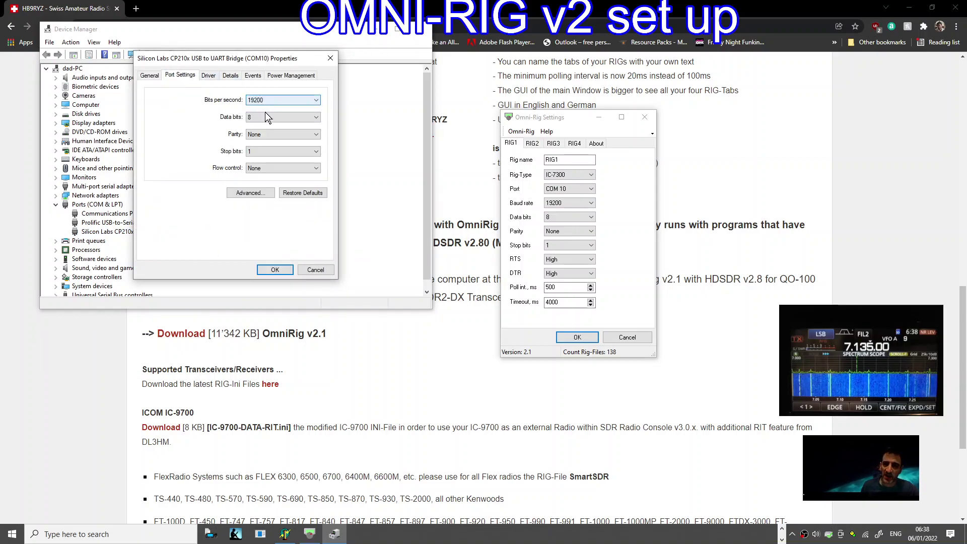
{"action": "left_click", "coordinate": [275, 270]}
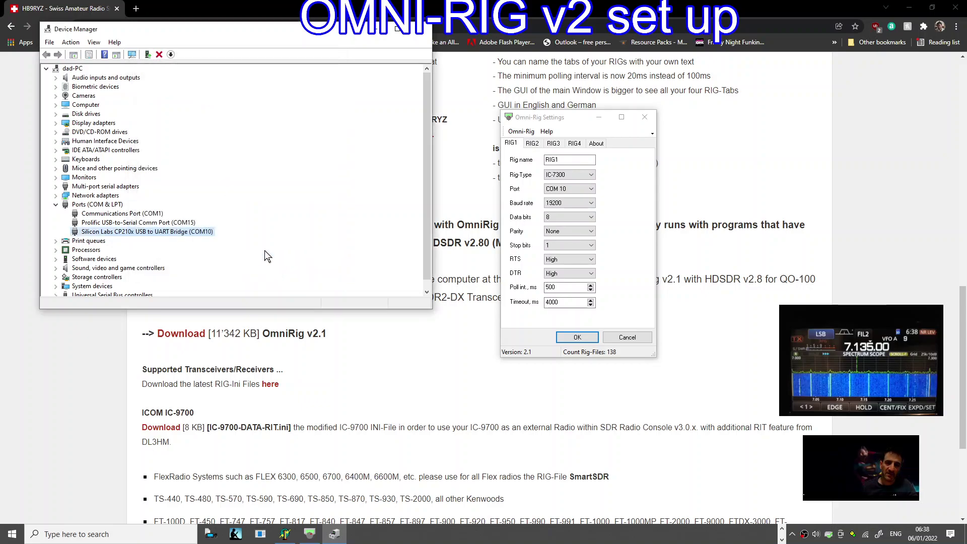
Keep IC-7300 as RIG1's rig type and accept the Omni-Rig settings with OK.
{"action": "left_click", "coordinate": [373, 28]}
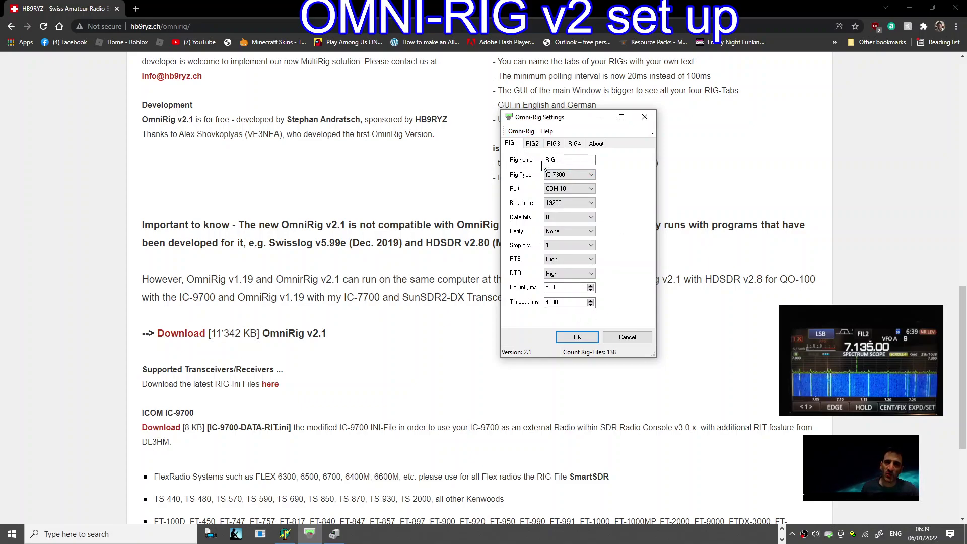
{"action": "left_click", "coordinate": [591, 175]}
{"action": "left_click", "coordinate": [591, 174]}
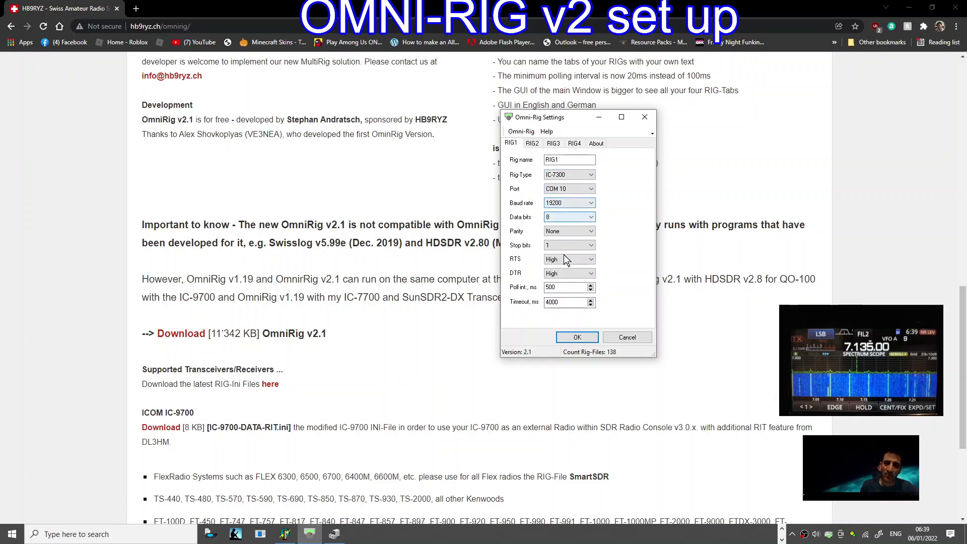
{"action": "left_click", "coordinate": [579, 339]}
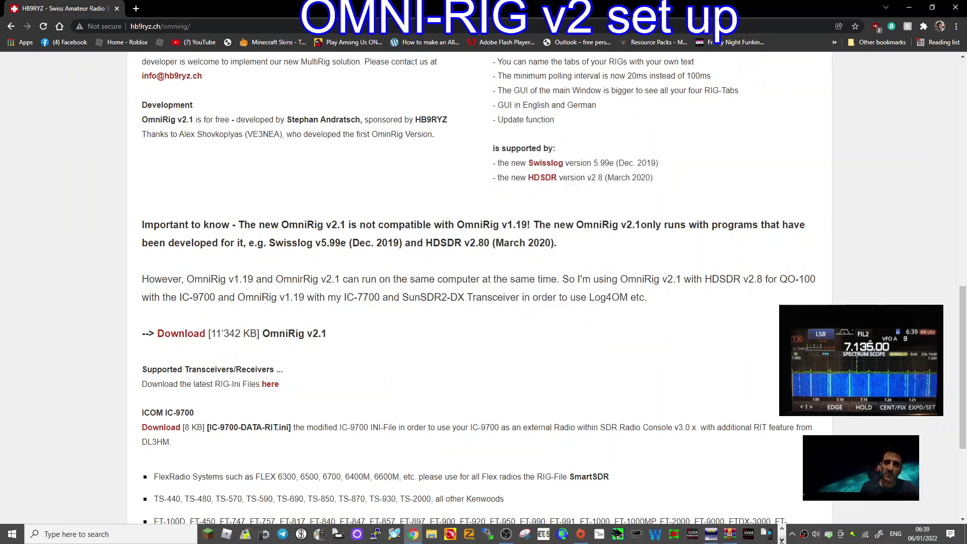
{"action": "left_click", "coordinate": [781, 541]}
Centre and enlarge the OmniRig client, then reopen the RIG1 settings beside it.
{"action": "left_click", "coordinate": [285, 534]}
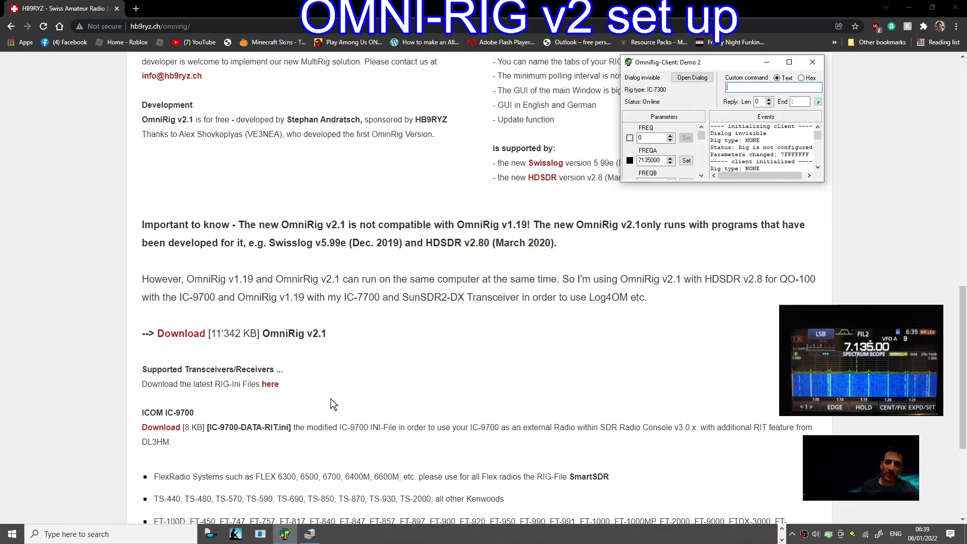
{"action": "left_click_drag", "start_coordinate": [723, 65], "coordinate": [410, 140]}
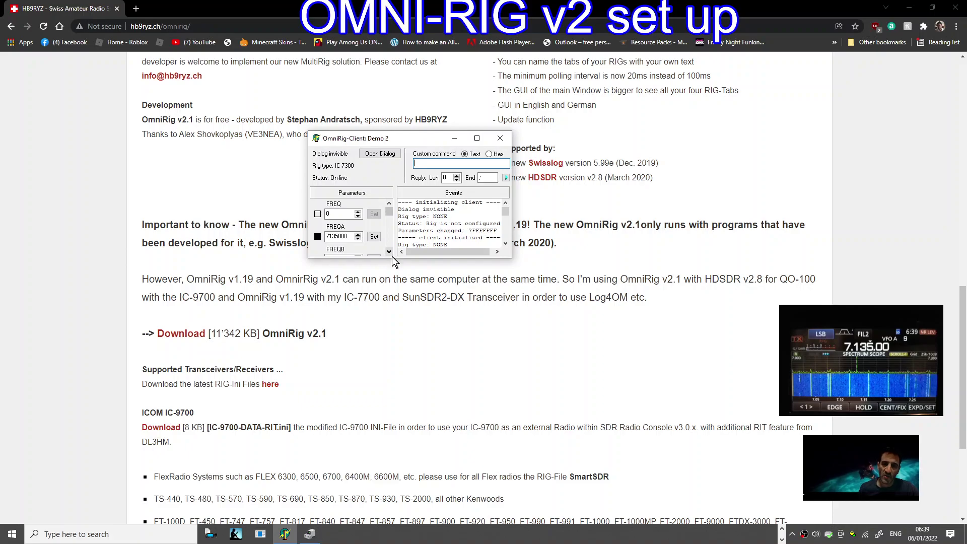
{"action": "left_click_drag", "start_coordinate": [393, 260], "coordinate": [391, 423]}
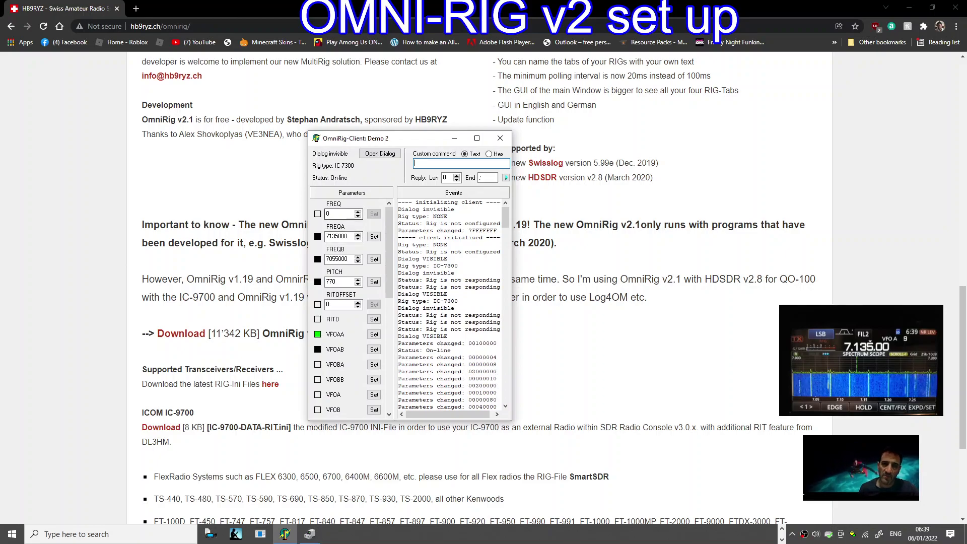
{"action": "left_click", "coordinate": [380, 154]}
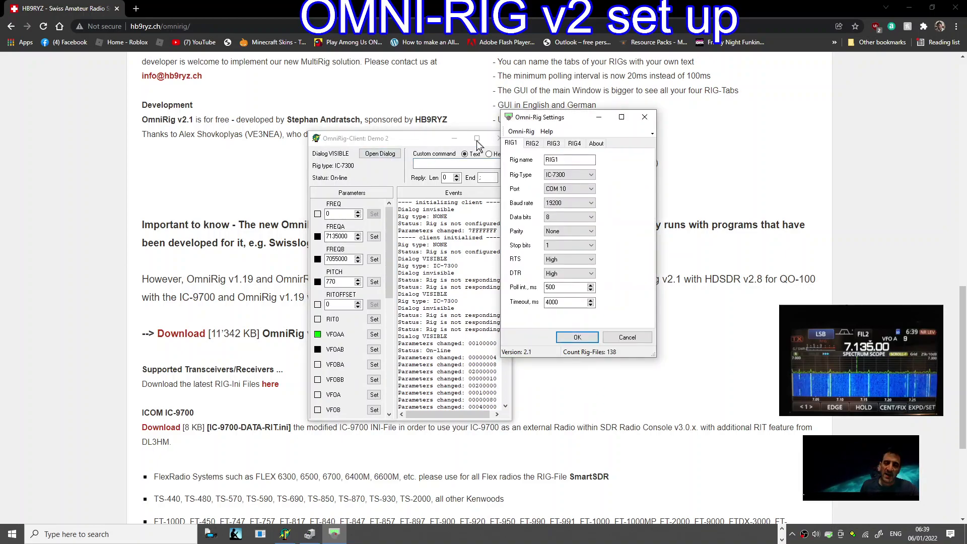
{"action": "left_click_drag", "start_coordinate": [576, 118], "coordinate": [609, 129]}
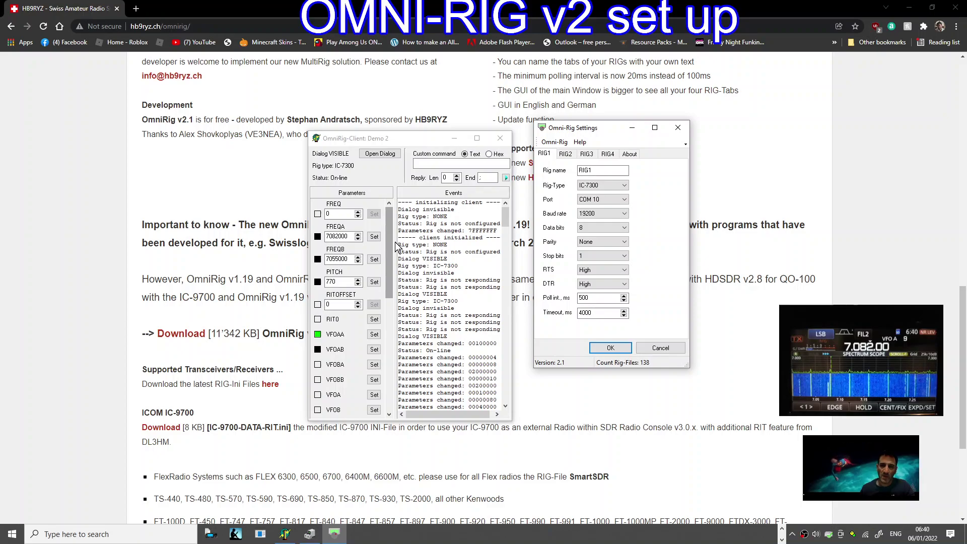
{"action": "left_click", "coordinate": [15, 535]}
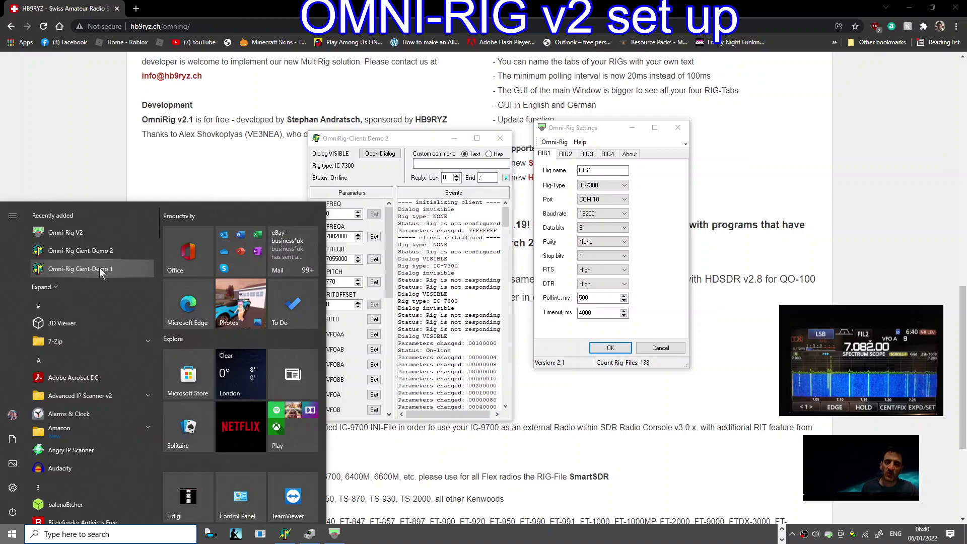
{"action": "left_click", "coordinate": [95, 270]}
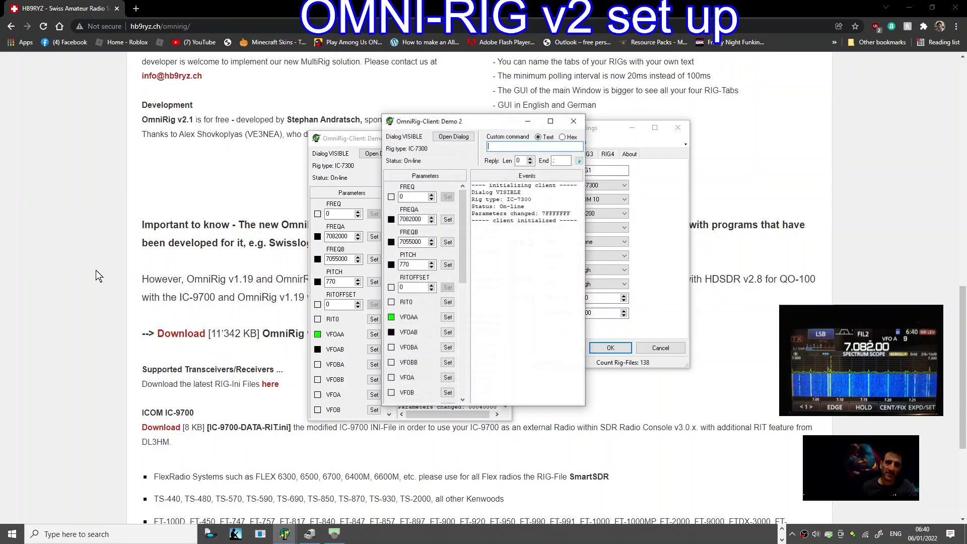
{"action": "left_click_drag", "start_coordinate": [500, 125], "coordinate": [234, 141]}
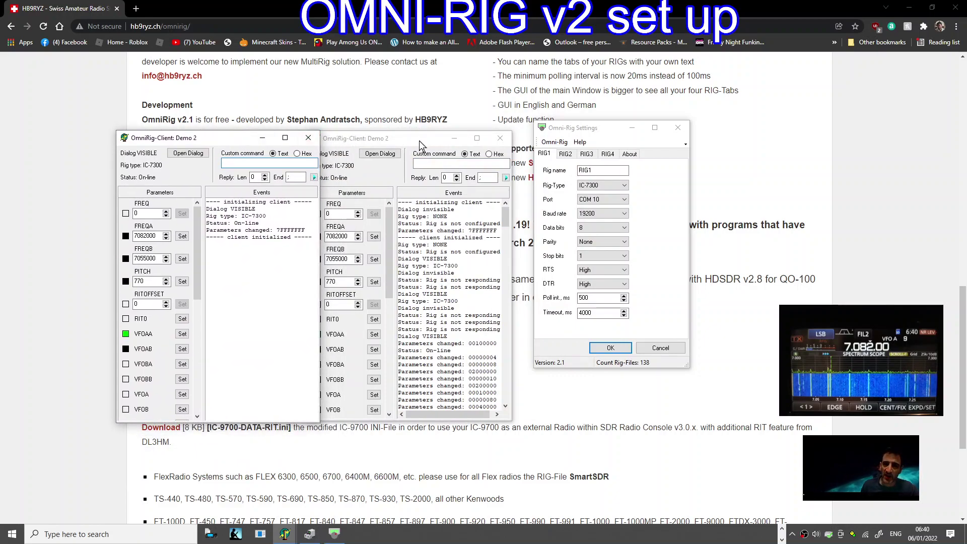
{"action": "left_click_drag", "start_coordinate": [419, 141], "coordinate": [452, 141]}
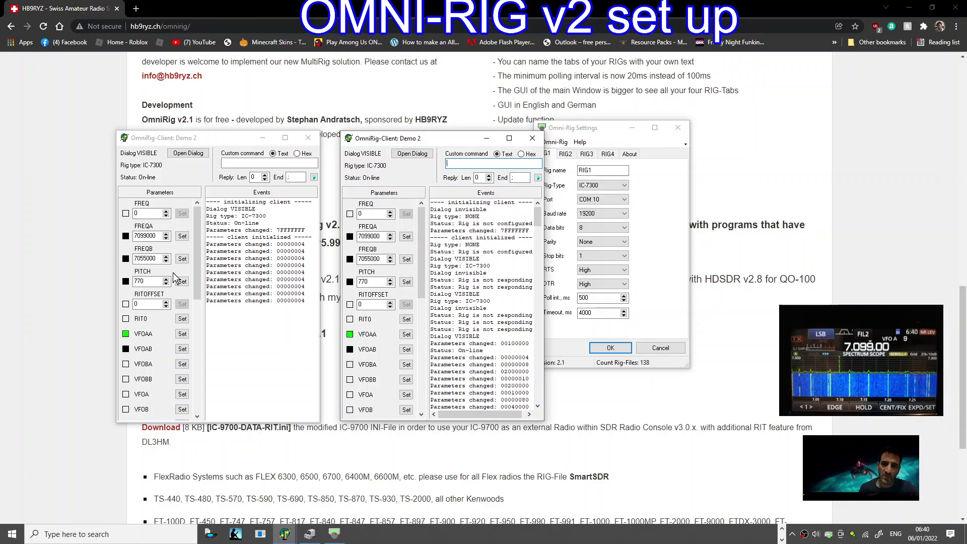
{"action": "left_click", "coordinate": [309, 139]}
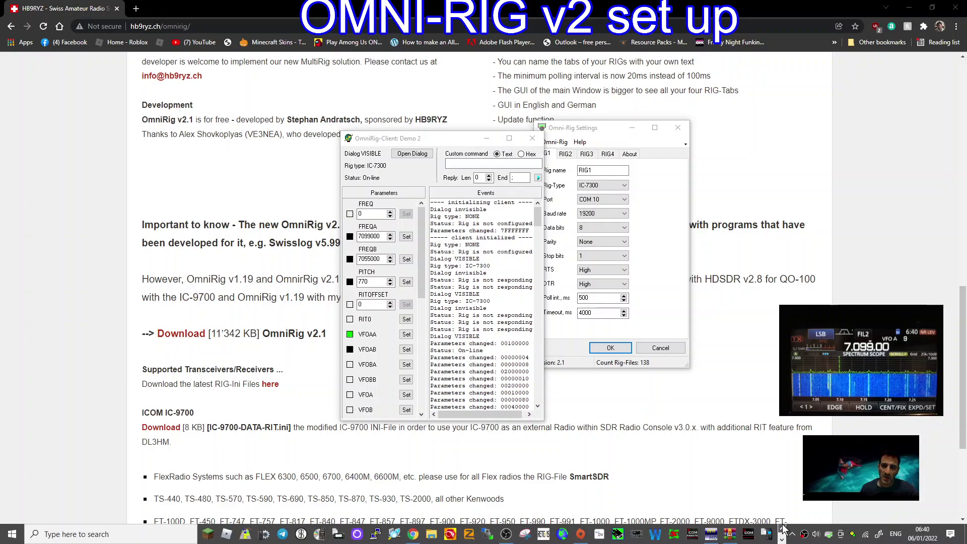
Enable sync Rig1 under HDSDR's CAT to Radio (Omni-Rig) options.
{"action": "left_click", "coordinate": [713, 535]}
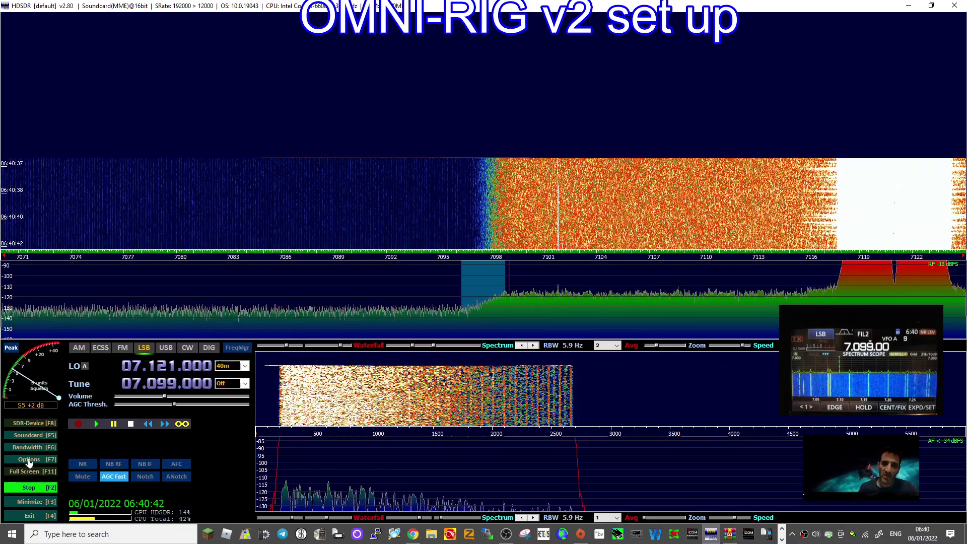
{"action": "left_click", "coordinate": [28, 459]}
{"action": "mouse_move", "coordinate": [119, 482]}
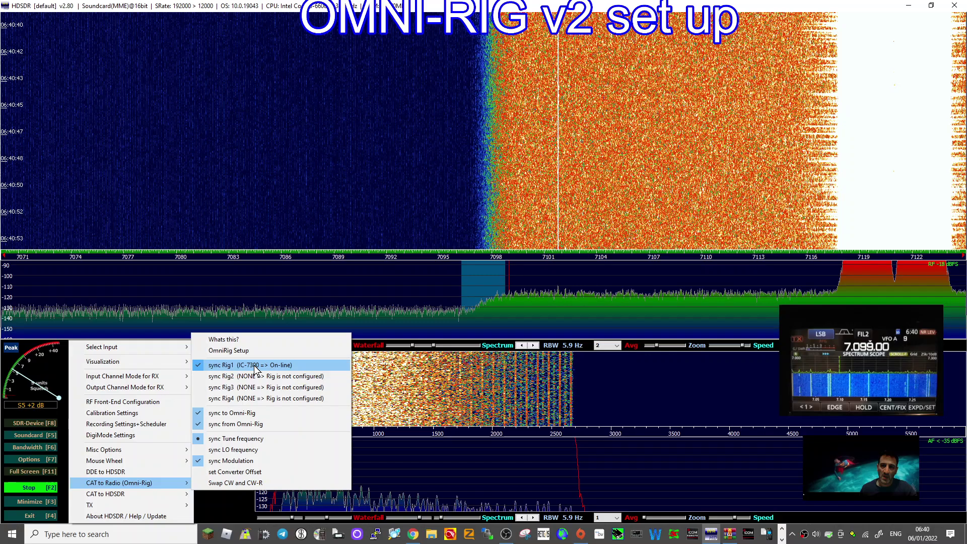
{"action": "left_click", "coordinate": [252, 366]}
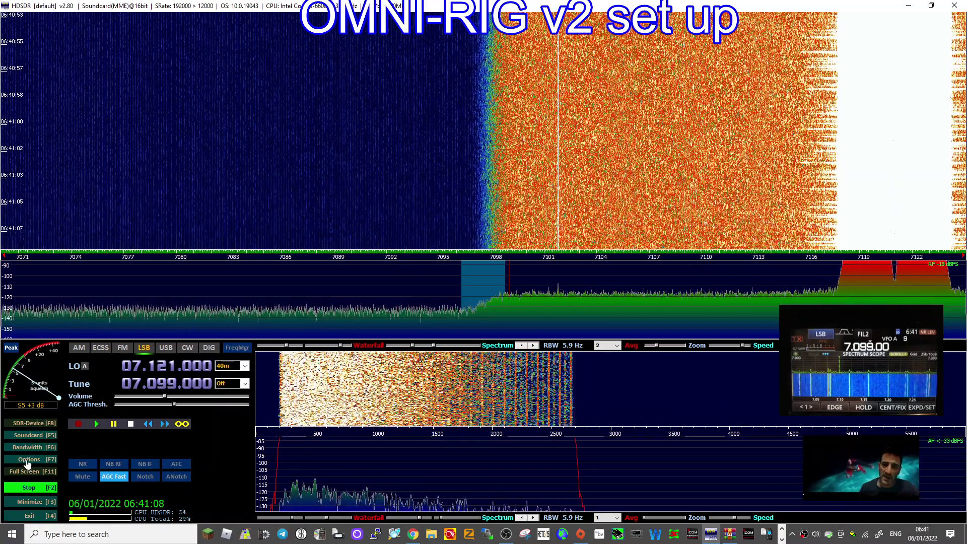
Toggle HDSDR's second rig sync slot, then show the 192000 Hz sampling rate choices.
{"action": "left_click", "coordinate": [26, 459]}
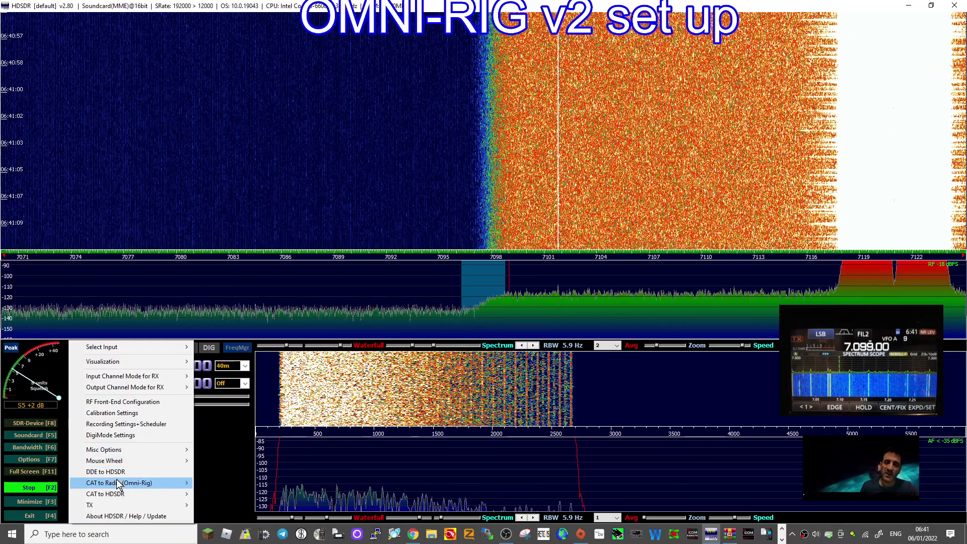
{"action": "left_click", "coordinate": [272, 377]}
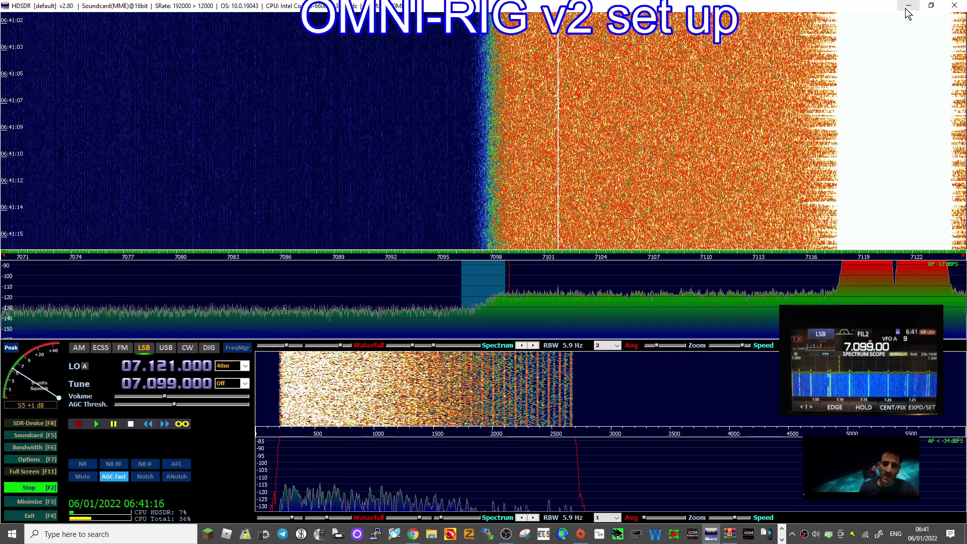
{"action": "left_click", "coordinate": [14, 538]}
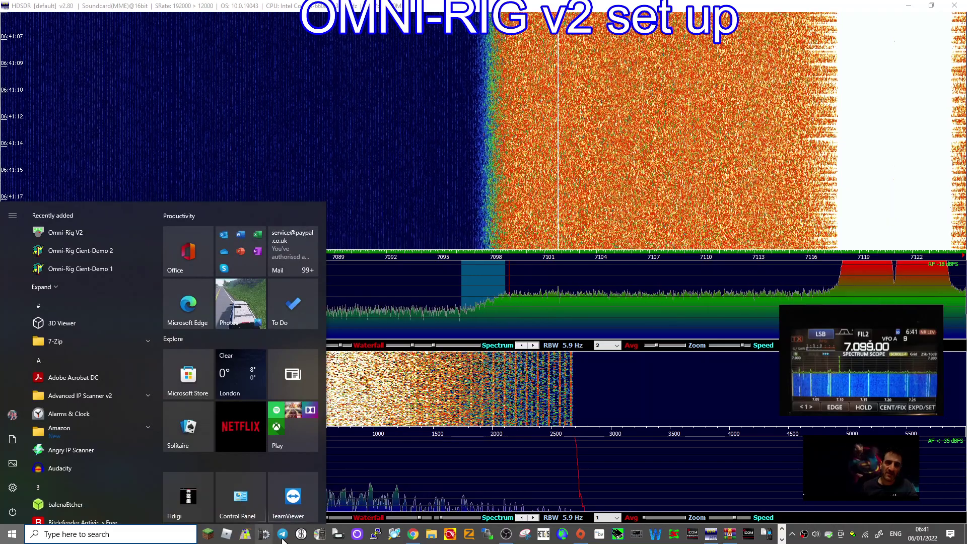
{"action": "left_click", "coordinate": [711, 535]}
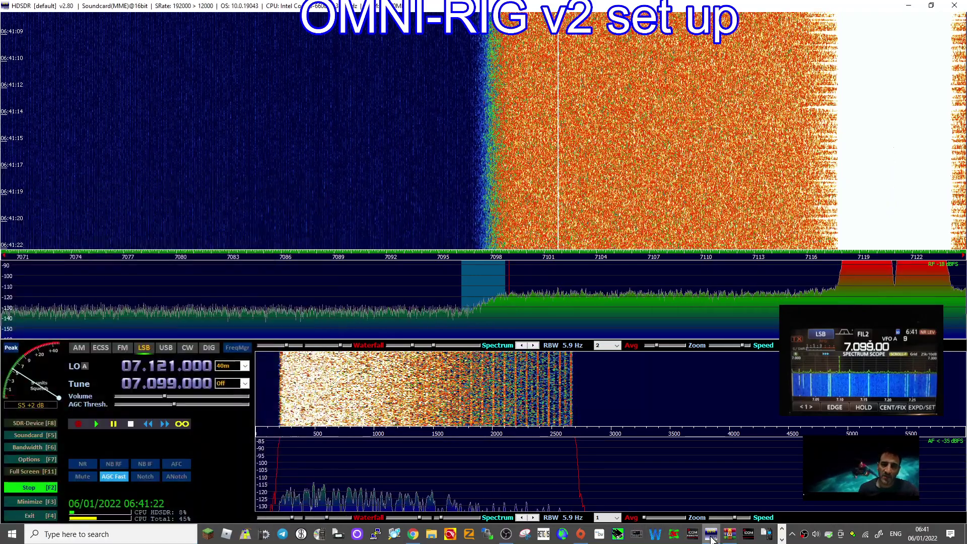
{"action": "left_click", "coordinate": [31, 448]}
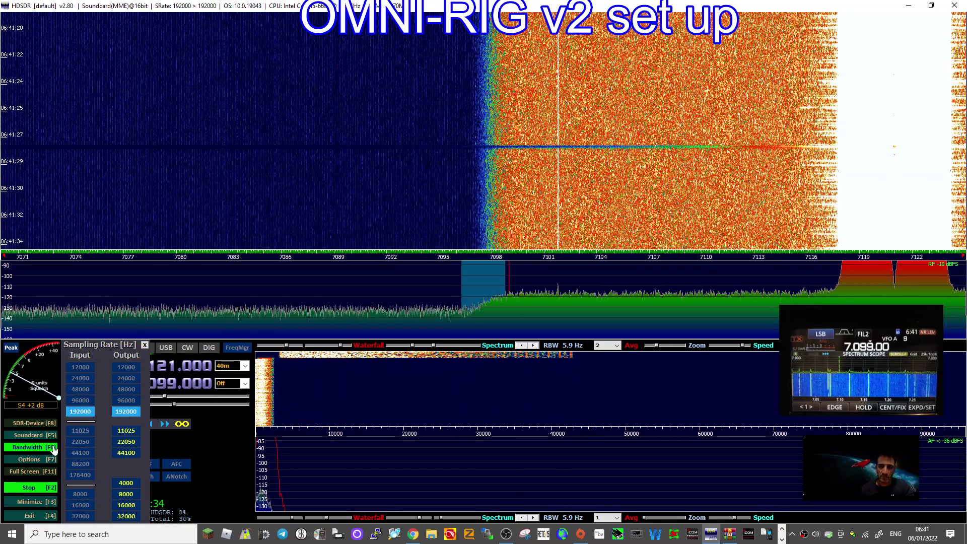
Check the sync Rig1 setting in HDSDR's CAT options, then close the sampling rate panel.
{"action": "left_click", "coordinate": [30, 459]}
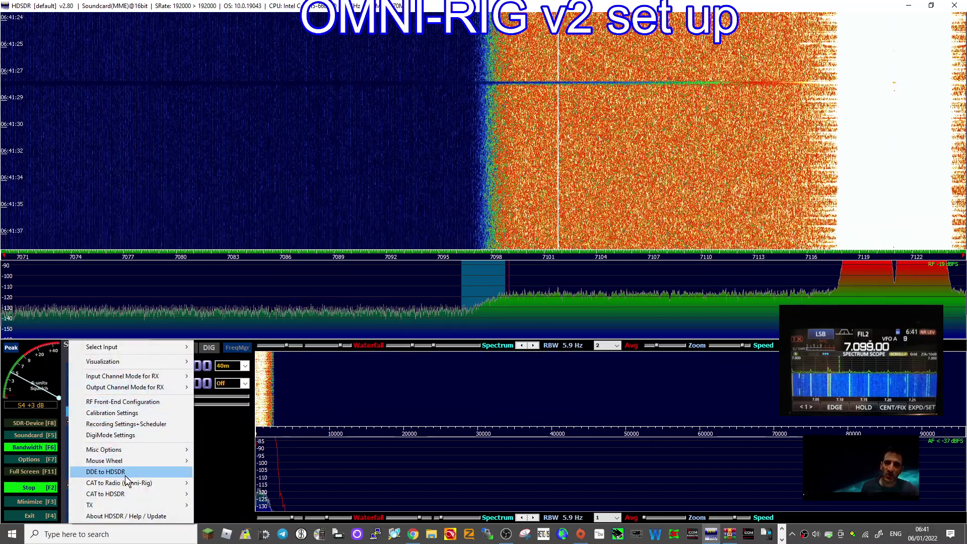
{"action": "mouse_move", "coordinate": [125, 482]}
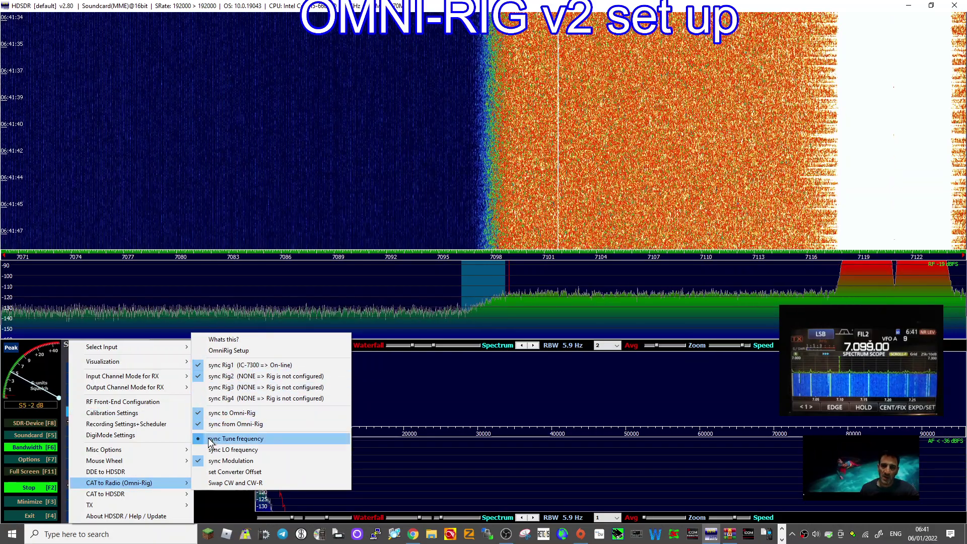
{"action": "left_click", "coordinate": [377, 428]}
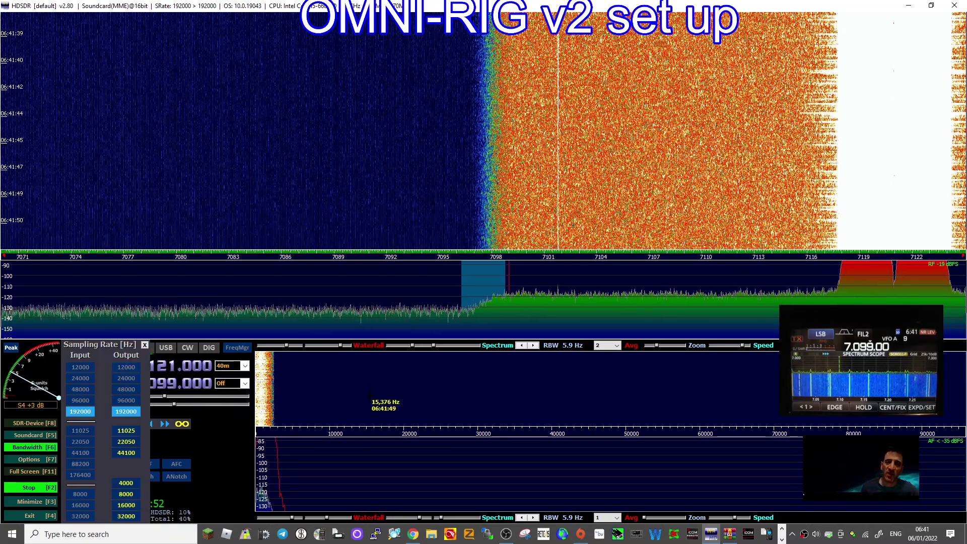
{"action": "left_click", "coordinate": [144, 345]}
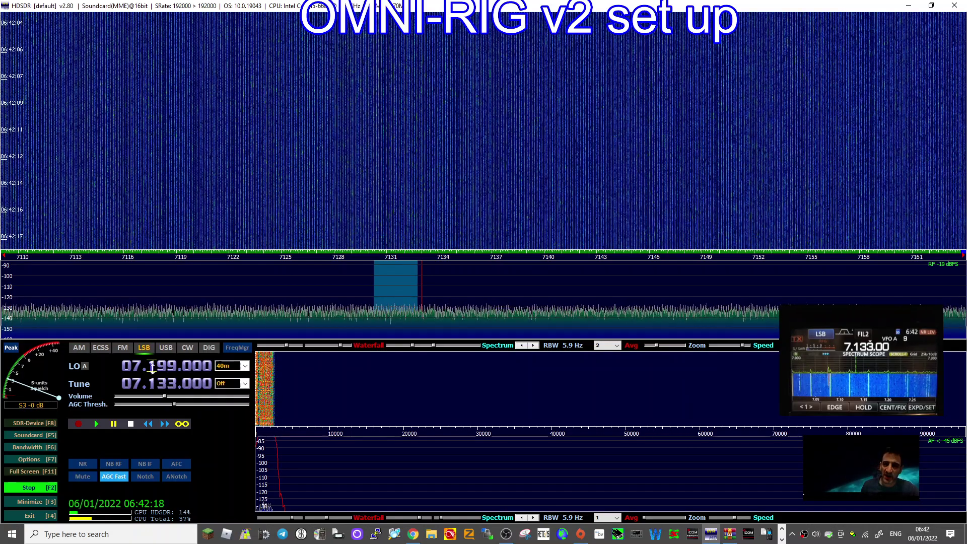
Select the radio's USB Audio CODEC as HDSDR's RX sound input.
{"action": "left_click", "coordinate": [55, 434]}
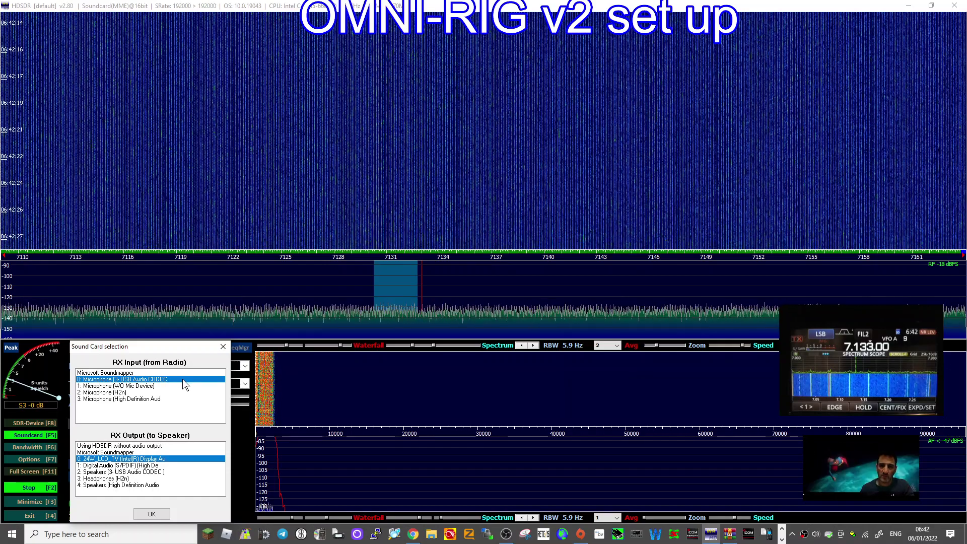
{"action": "key", "text": "Return"}
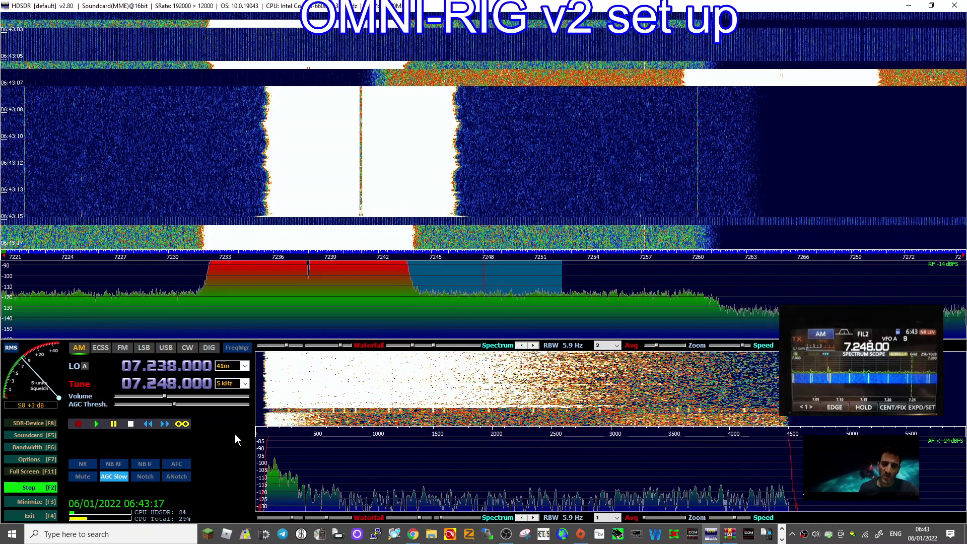
Switch HDSDR to LSB at 7.203.00 and reopen the Sound Card selection.
{"action": "left_click", "coordinate": [146, 351]}
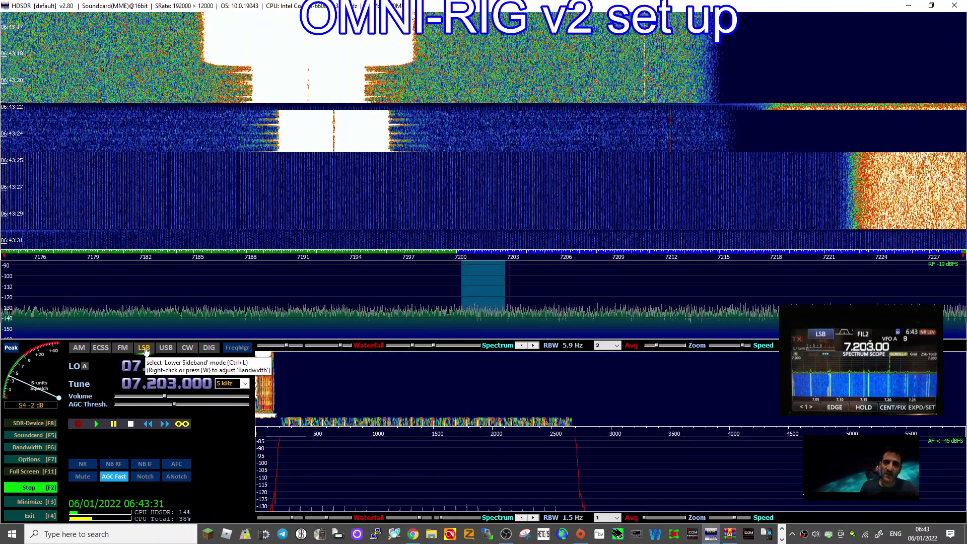
{"action": "left_click", "coordinate": [31, 435]}
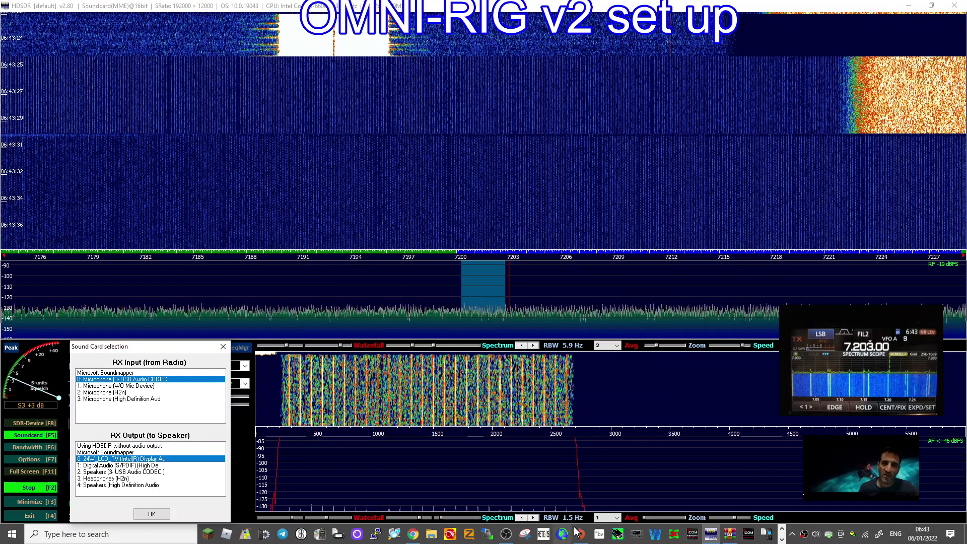
{"action": "left_click", "coordinate": [506, 535]}
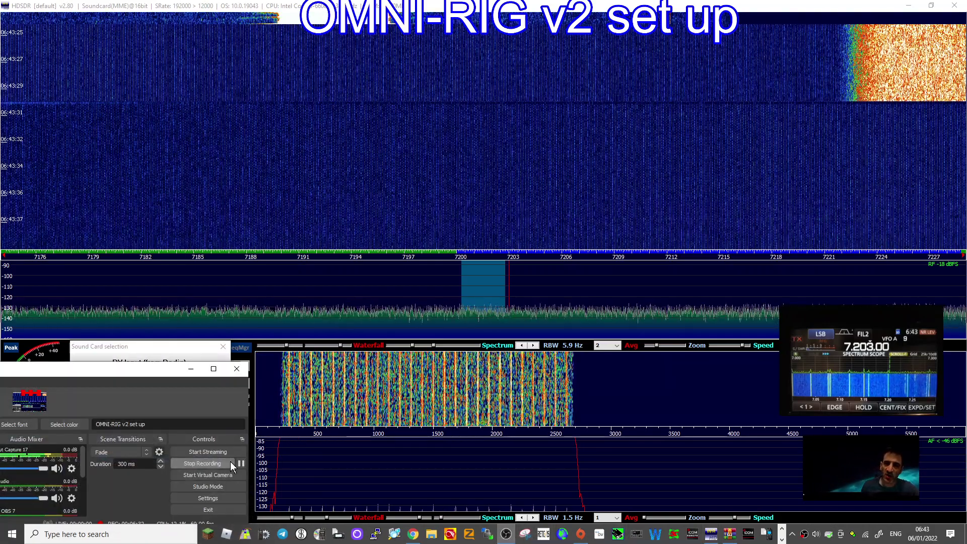